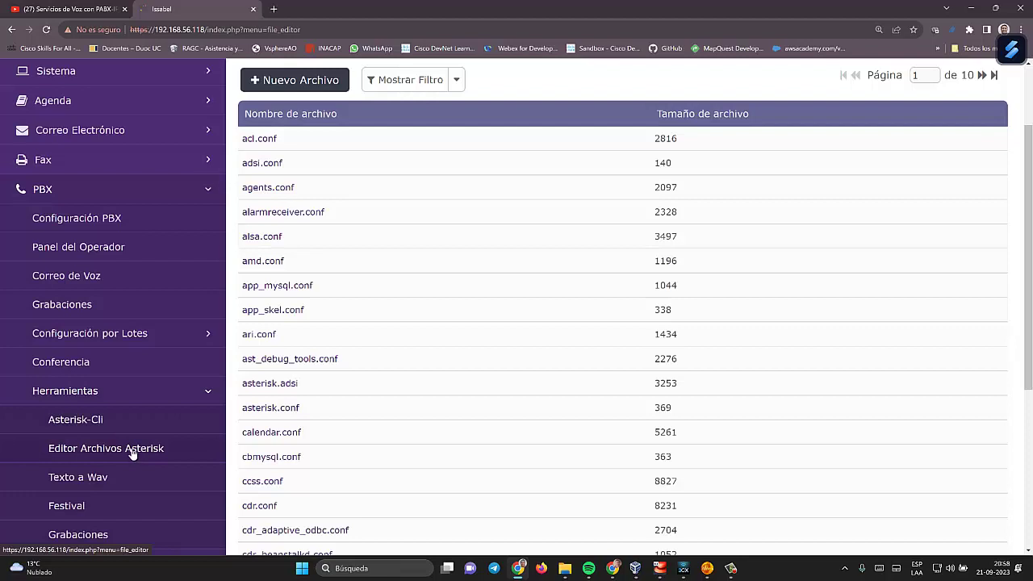
Open the Asterisk file editor and filter the file list by "sip".
click(133, 455)
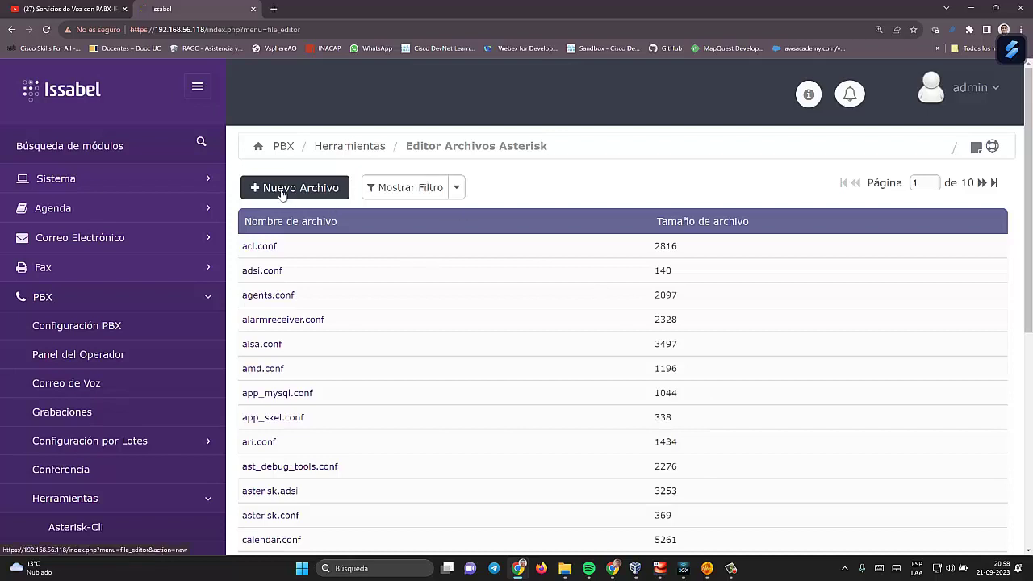
click(457, 190)
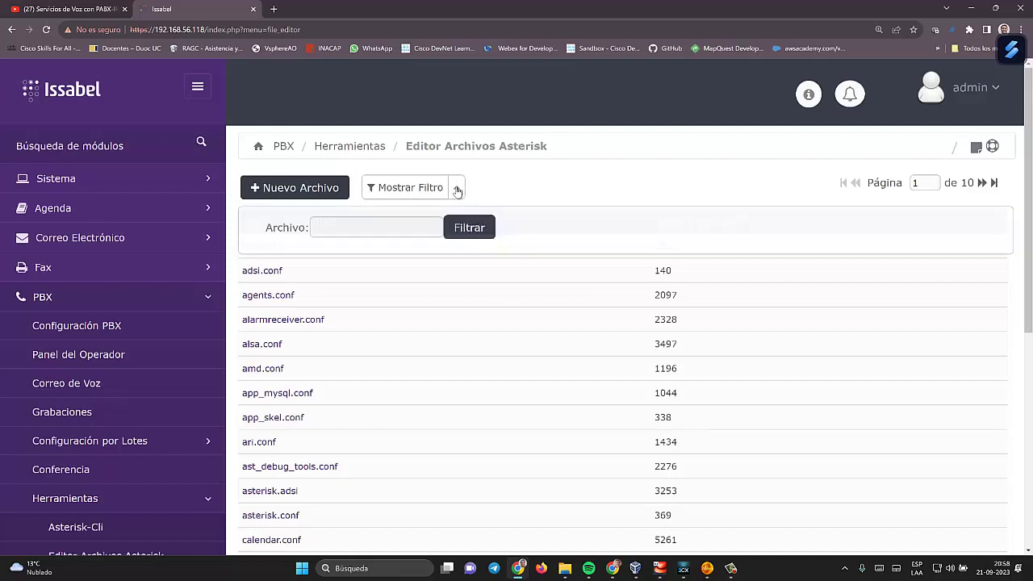
click(355, 230)
text(sip)
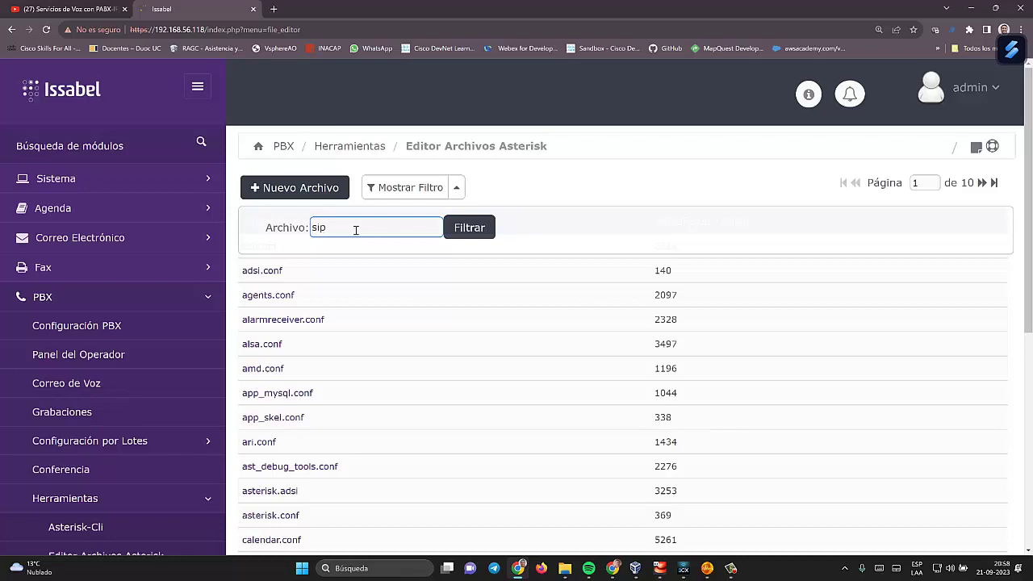
click(476, 229)
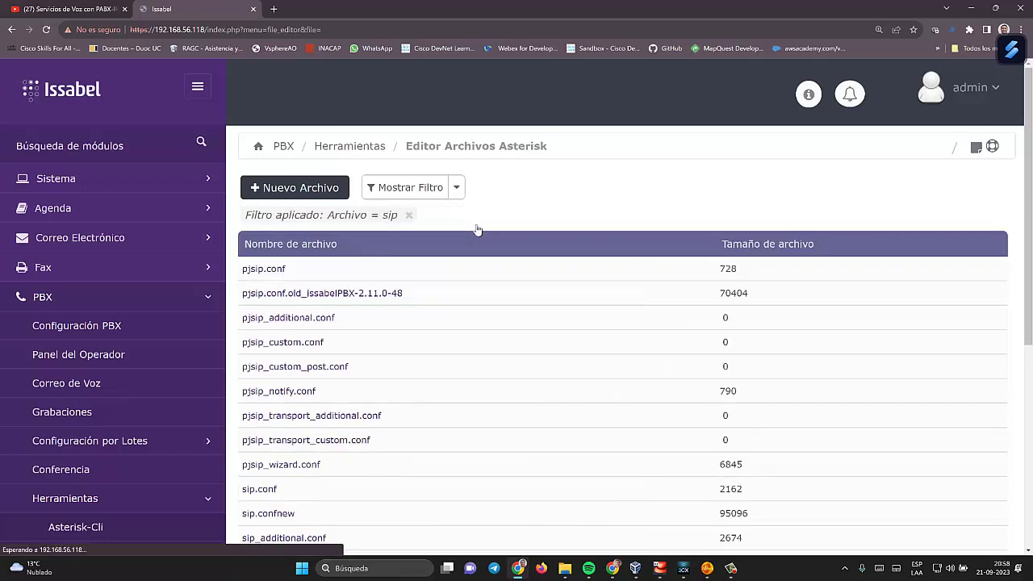
Find sip_general_custom.conf in the filtered list and open it for editing.
scroll(437, 333, down, 4)
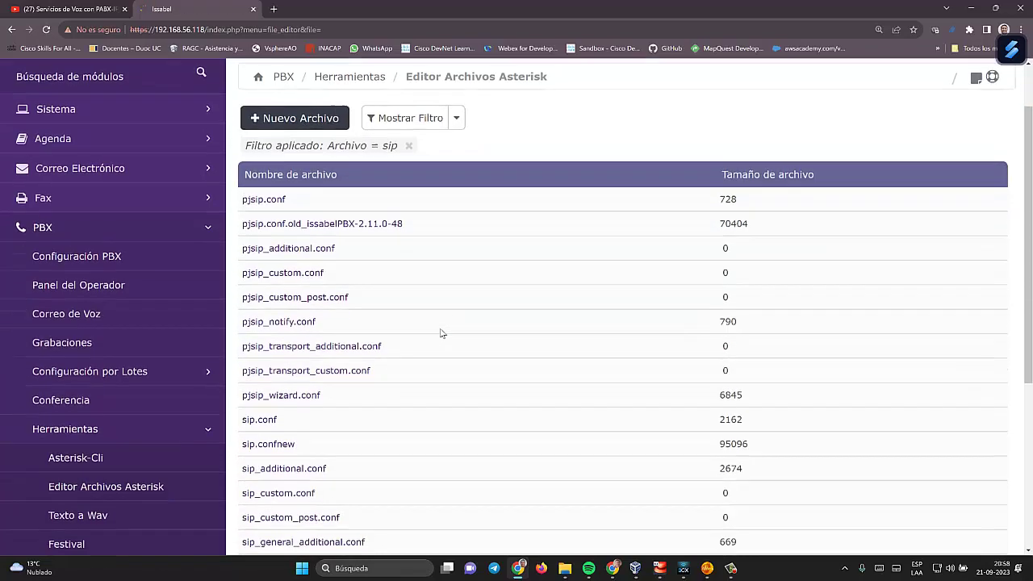
scroll(428, 271, down, 1)
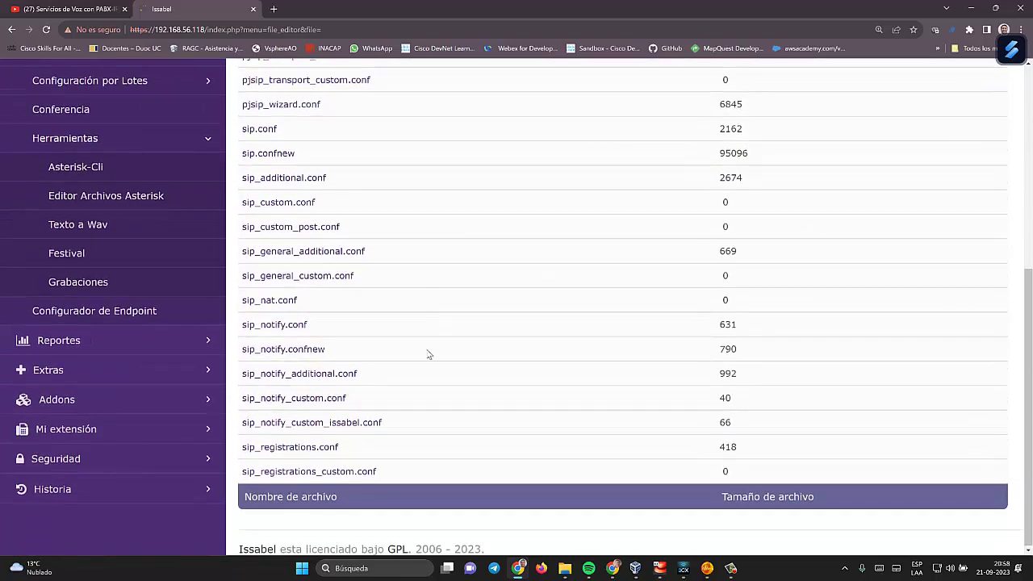
scroll(437, 286, up, 5)
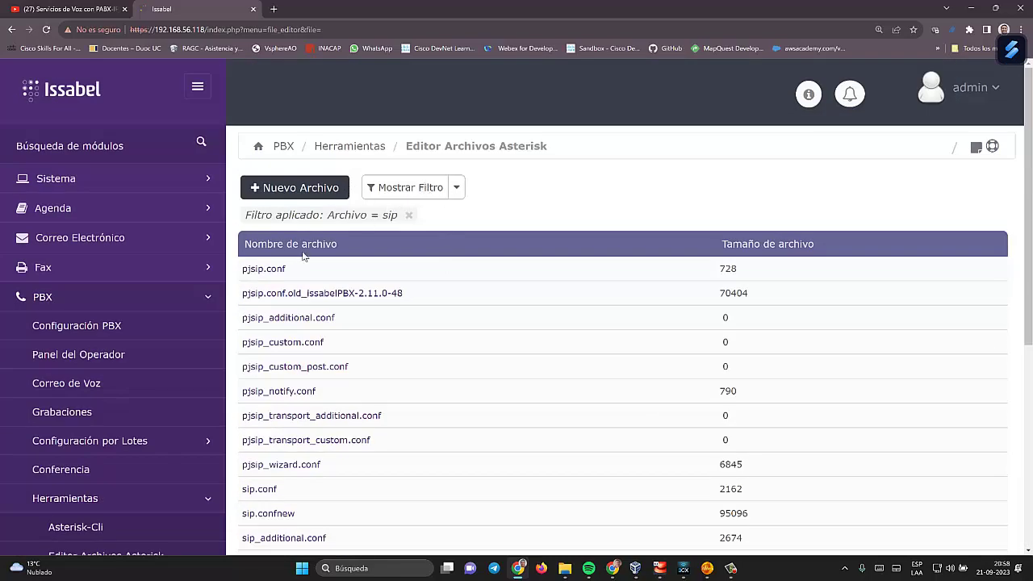
scroll(408, 269, down, 3)
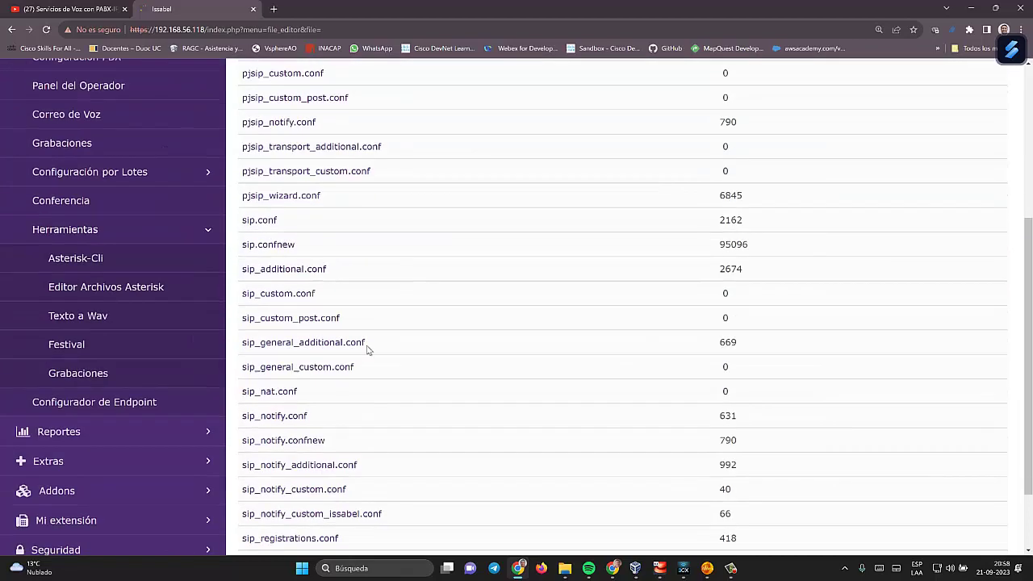
click(328, 369)
Add the lines "allowguest=no" and "language=es" to the empty sip_general_custom.conf file.
click(387, 238)
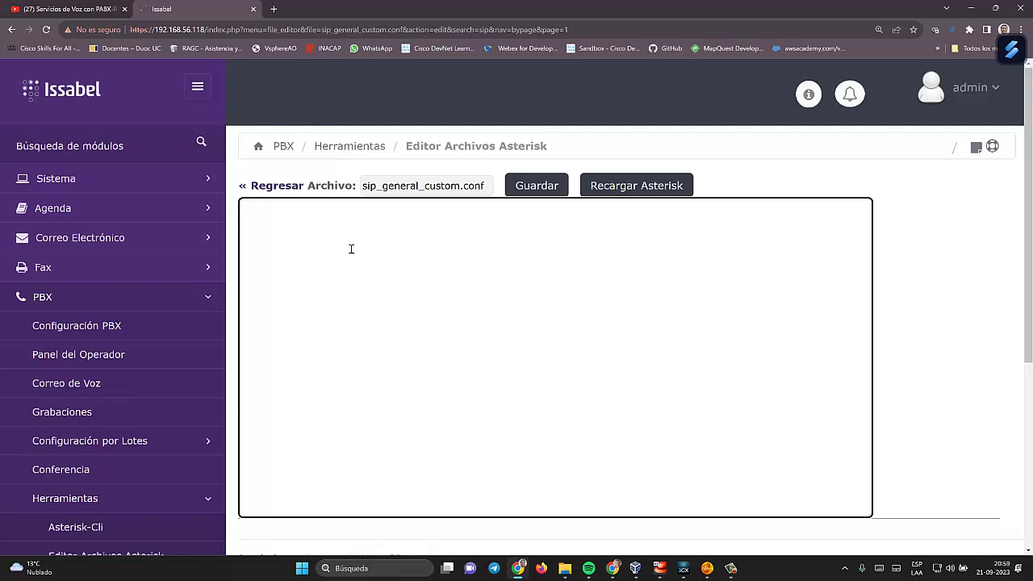
text(allowguest=no)
key(Return)
text(langua)
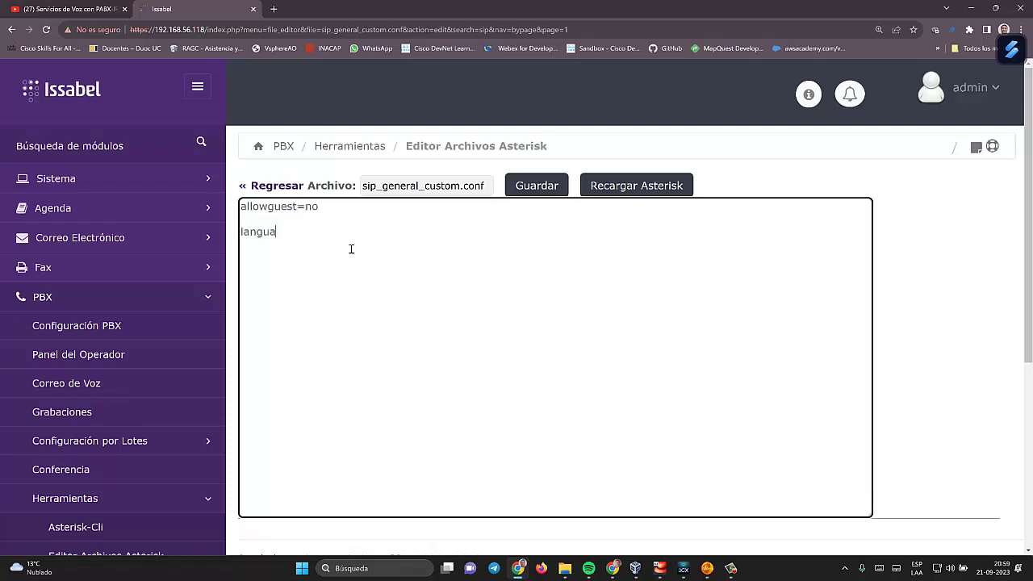
text(ge=es)
Add the line "videosupport=yes" with the comment ";Habilita el soporte de video" below the language setting.
key(Return)
text(videosupport)
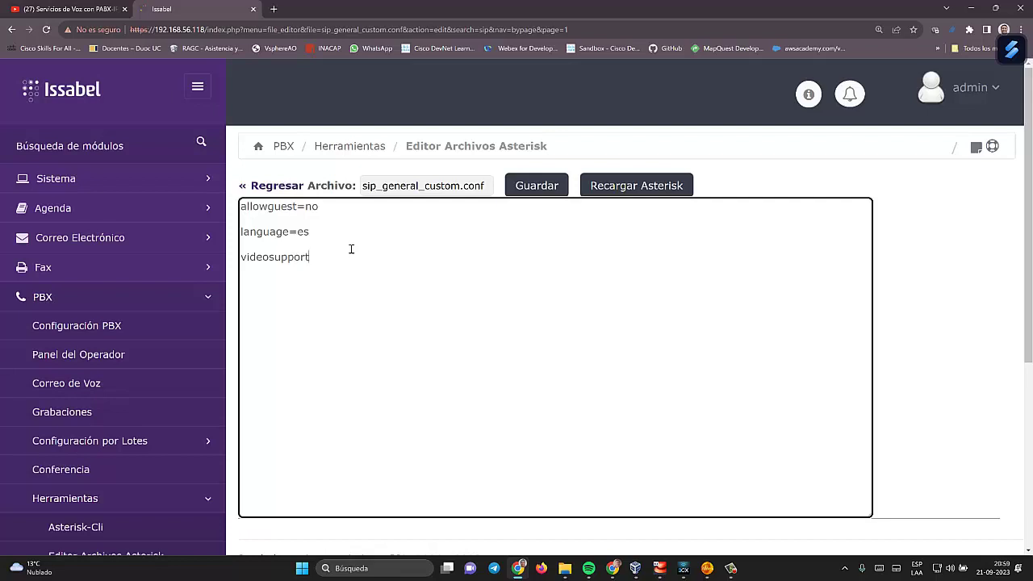
text(=yes)
text(;Habiliat el soporte de video)
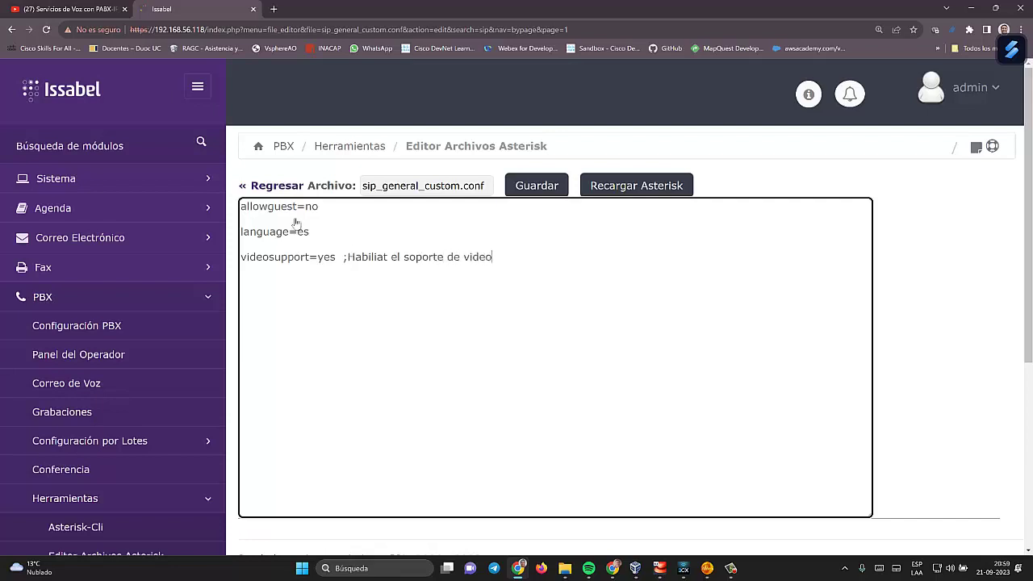
click(389, 265)
key(BackSpace)
key(BackSpace)
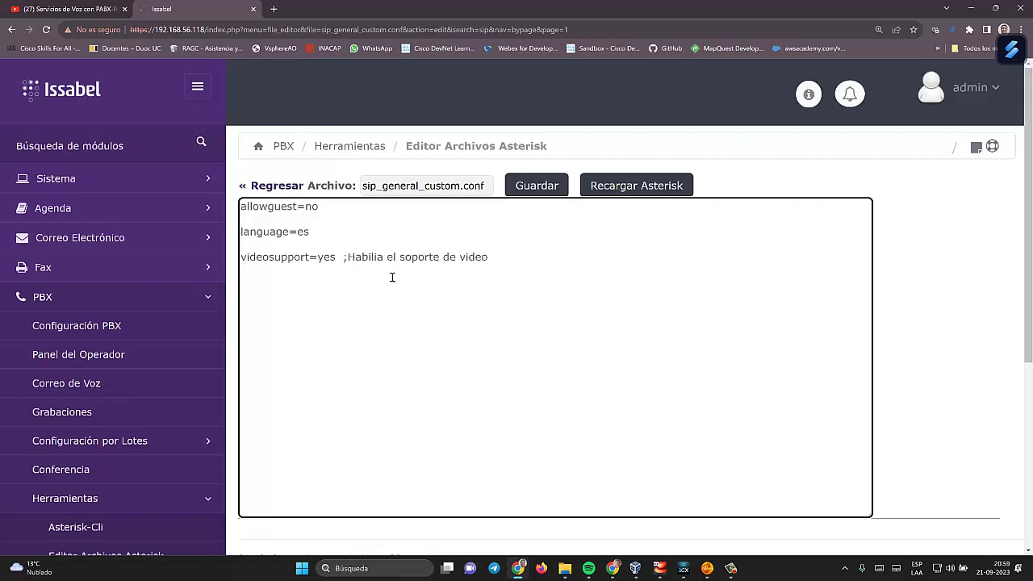
text(ta)
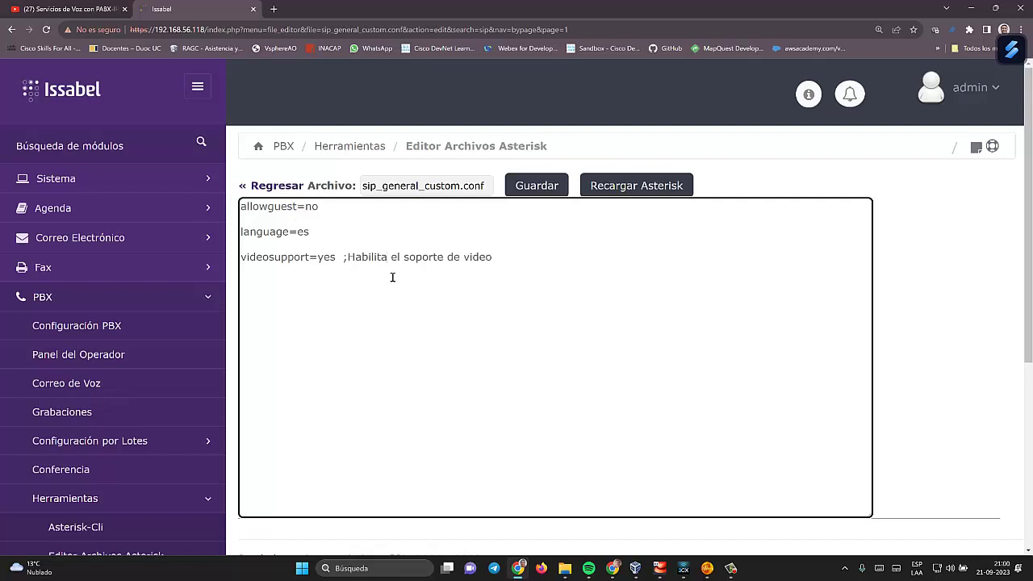
Add the line "maxcalibitrate=384" with the comment "; limita el ancho de banda" below the video support setting.
click(498, 257)
text(maxcalibitrate=38)
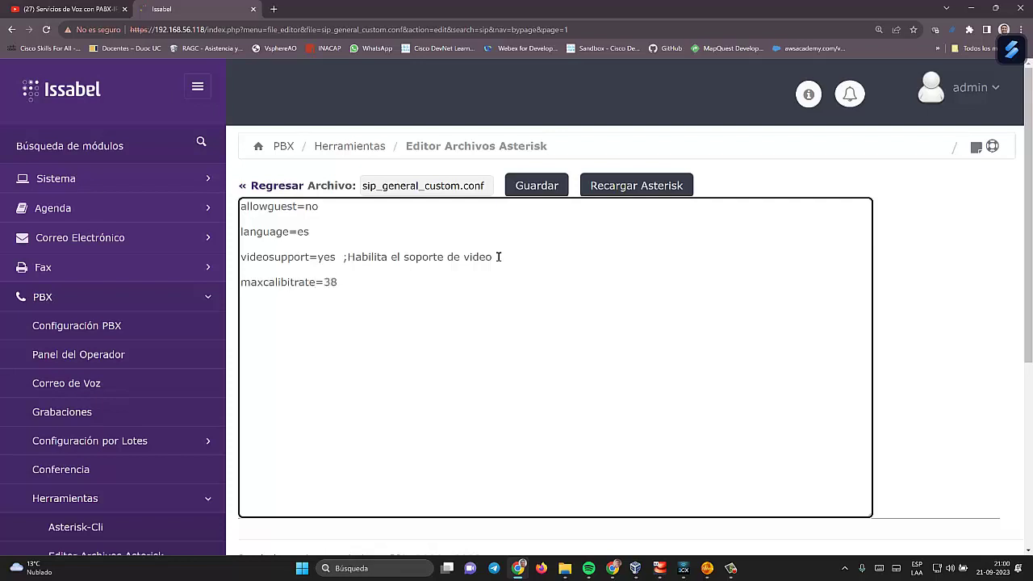
text(4 ; limita el ancho de banda)
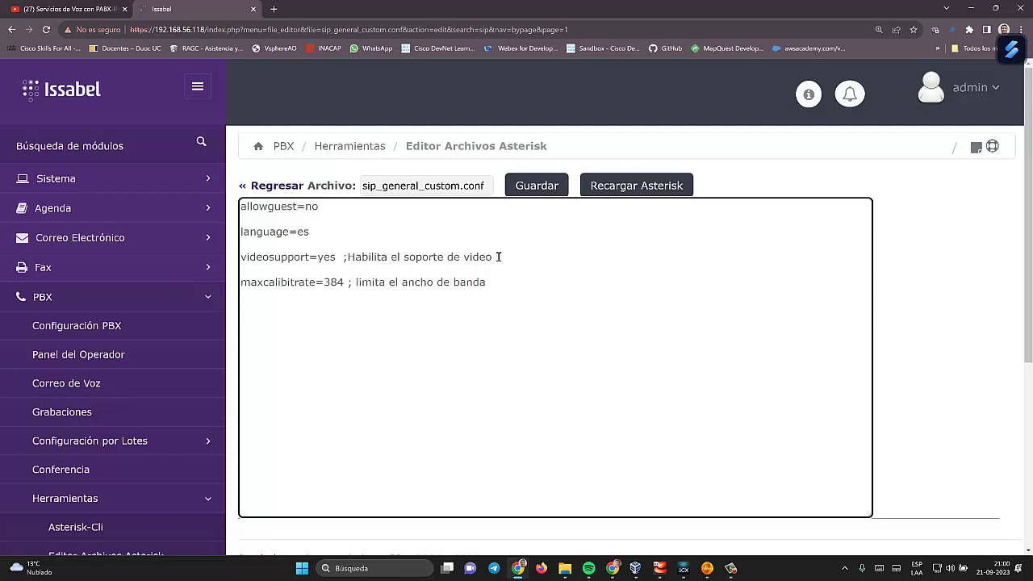
Add the line "allow=h263" with the comment "; Permite utilizar el codec h263".
key(Return)
key(Return)
text(allow=h263 ; Permite utili)
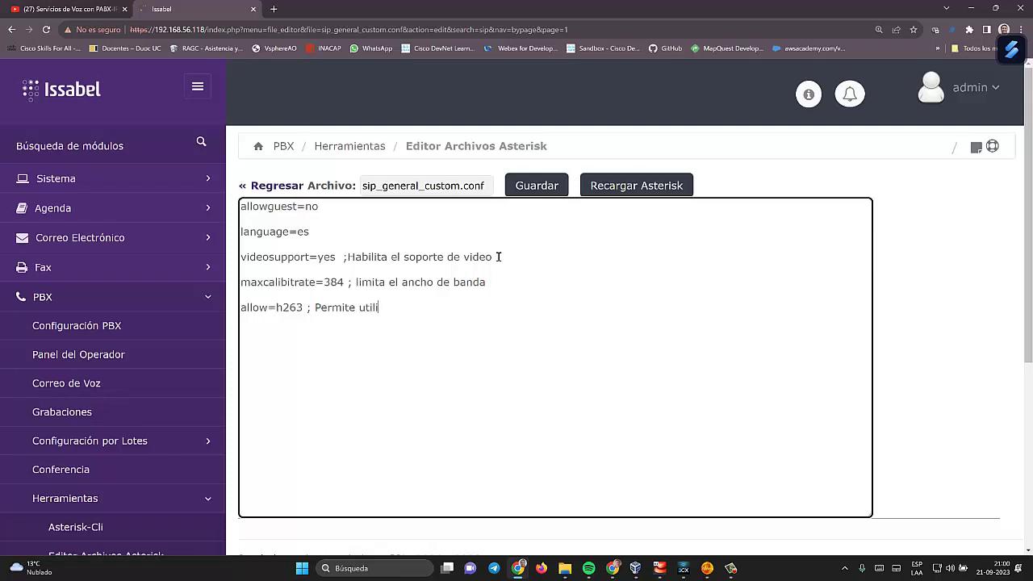
text(zar el codec h)
text(63)
key(BackSpace)
key(BackSpace)
text(2)
text(63 )
Add the line "allow=h264" with a copy of the h263 comment adapted to "Permite utilizar el codec h264".
text(allo)
text(w)
text(=)
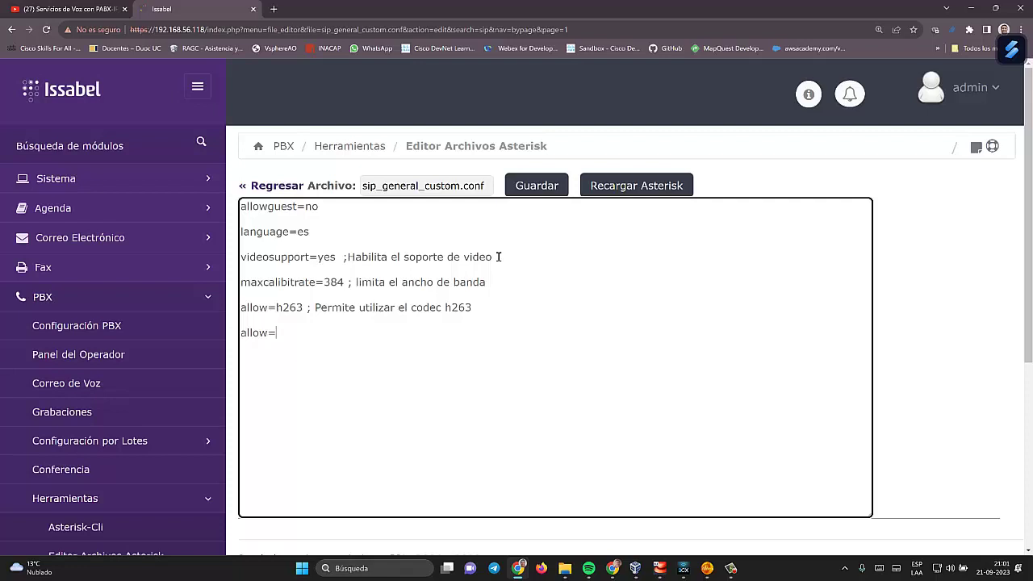
text(h264 ;)
drag(471, 307, 314, 309)
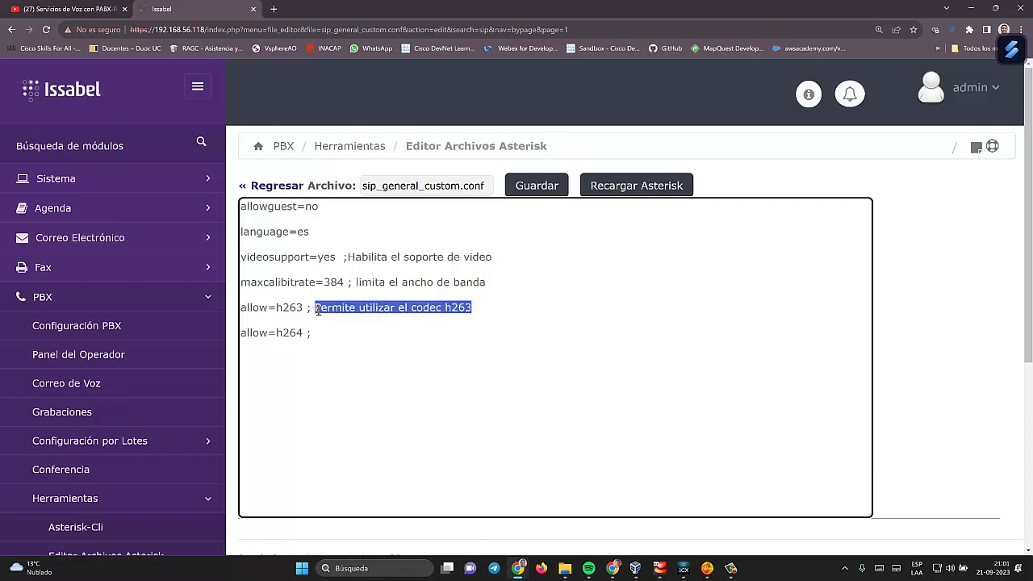
right_click(364, 305)
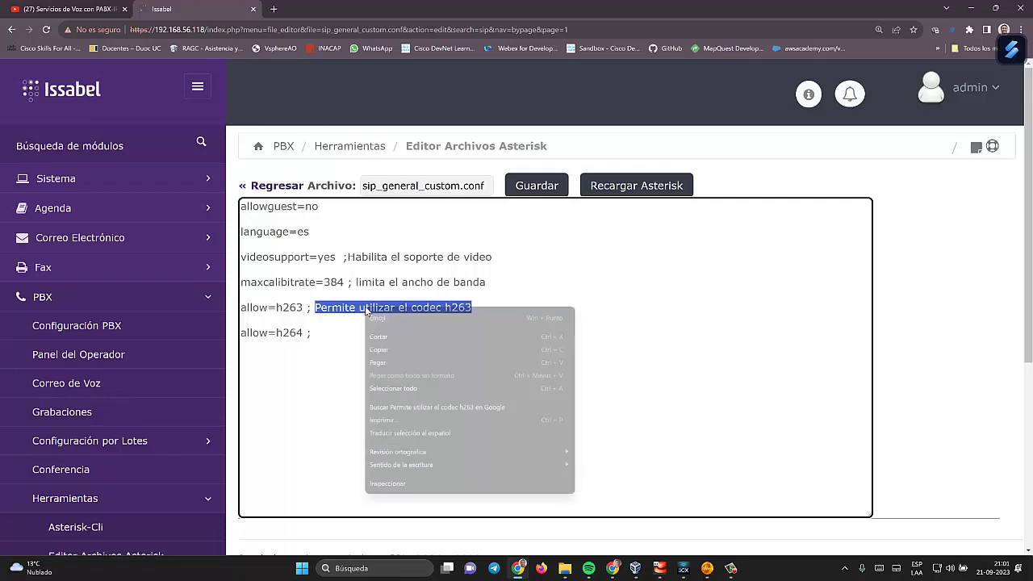
click(382, 350)
click(318, 330)
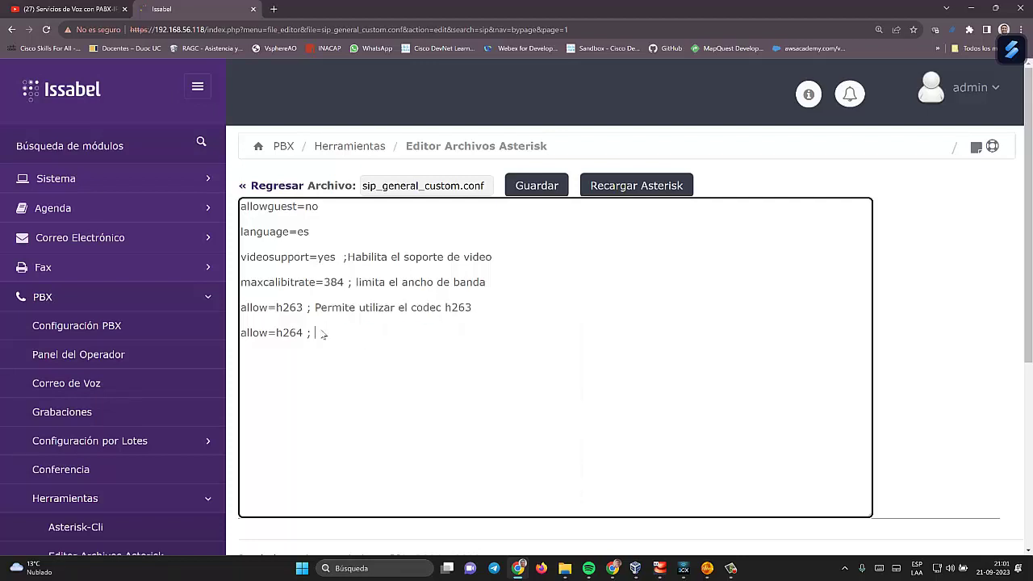
right_click(321, 333)
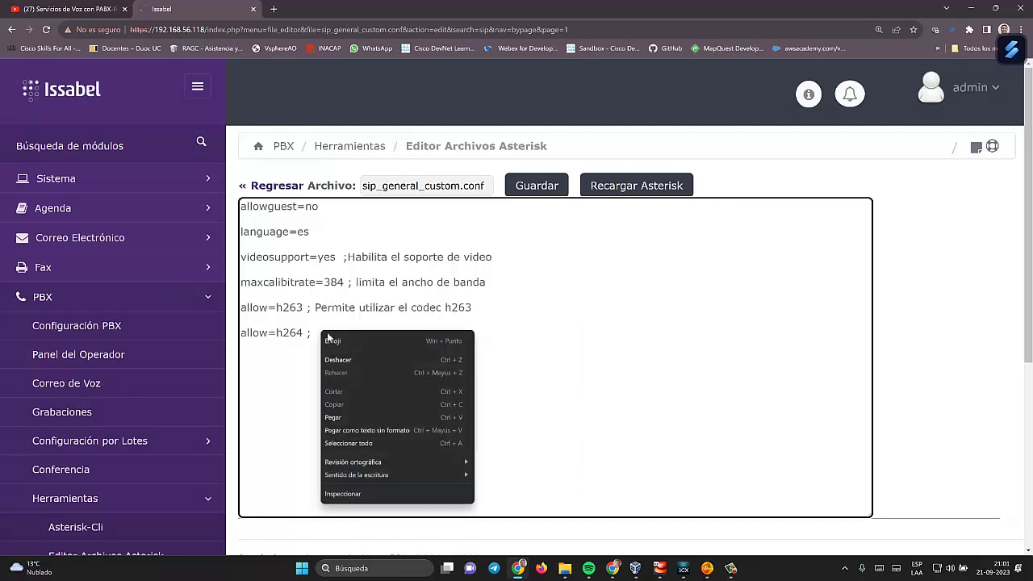
click(334, 417)
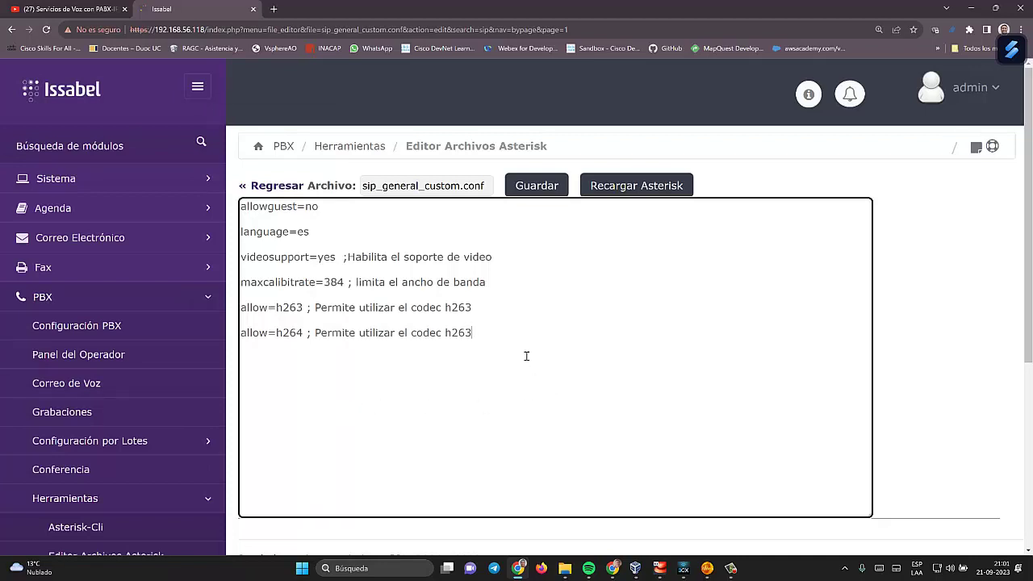
key(BackSpace)
text(4)
Correct the bitrate parameter's name to "maxcallbitrate" and review the codec lines of the file.
drag(240, 283, 325, 282)
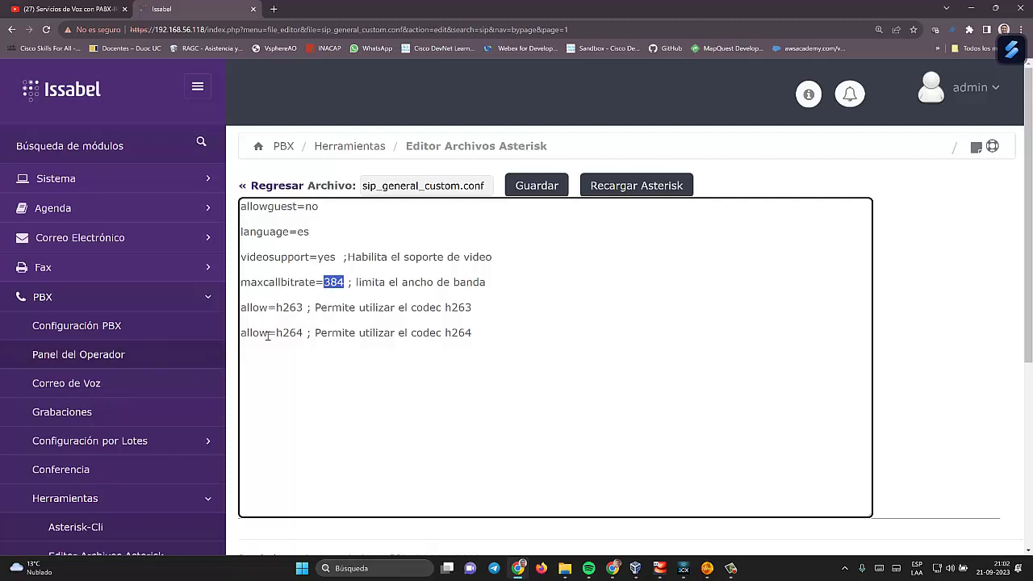
click(301, 308)
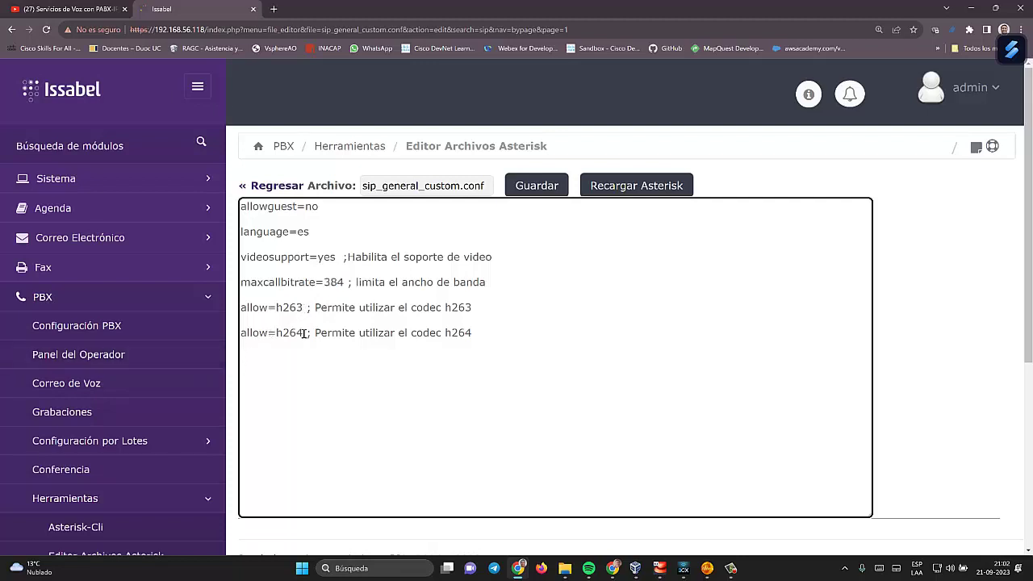
drag(303, 333, 277, 333)
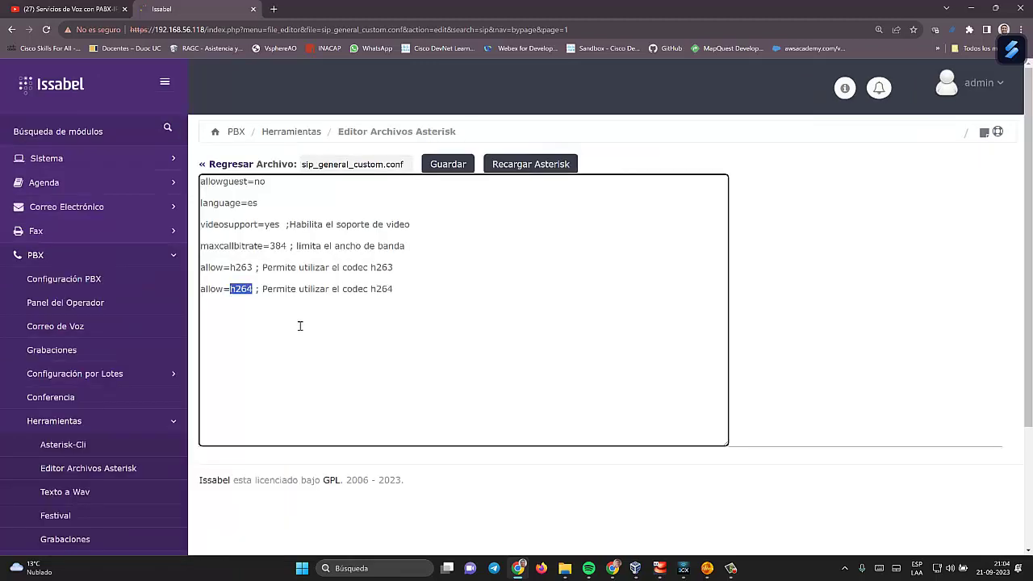
click(298, 289)
drag(369, 282, 200, 179)
click(286, 289)
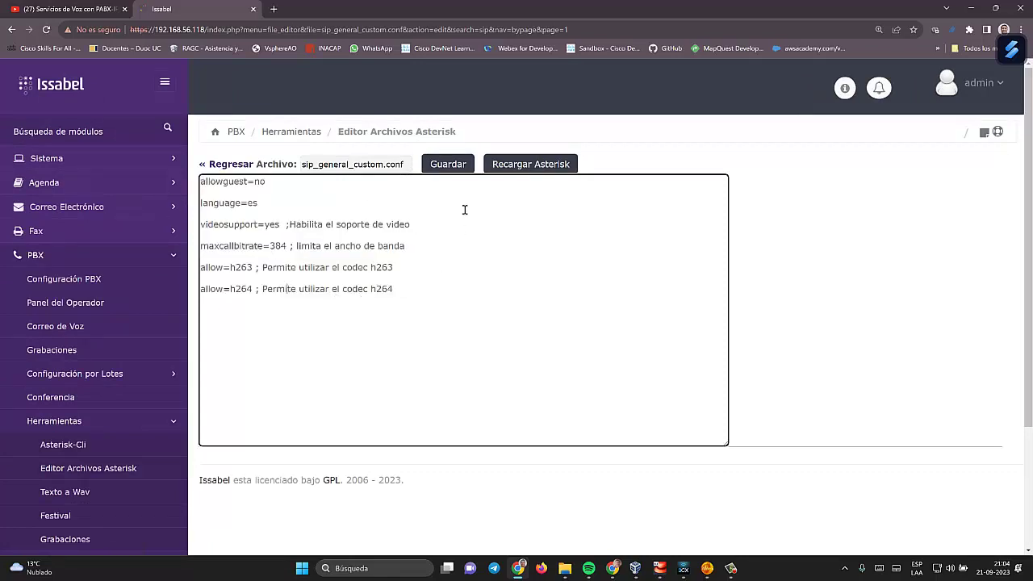
Save sip_general_custom.conf and reload Asterisk to apply the new settings.
click(449, 166)
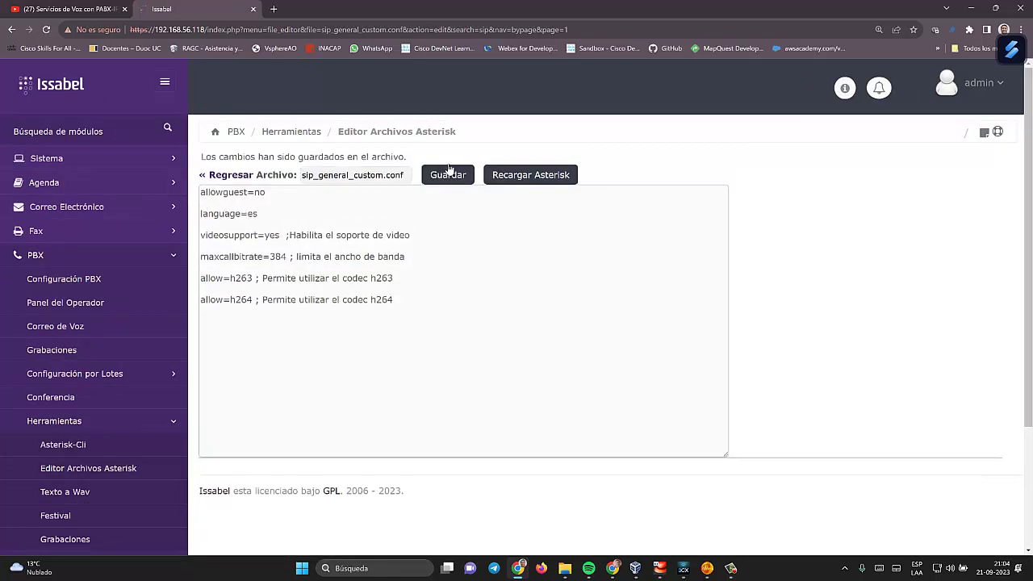
click(453, 177)
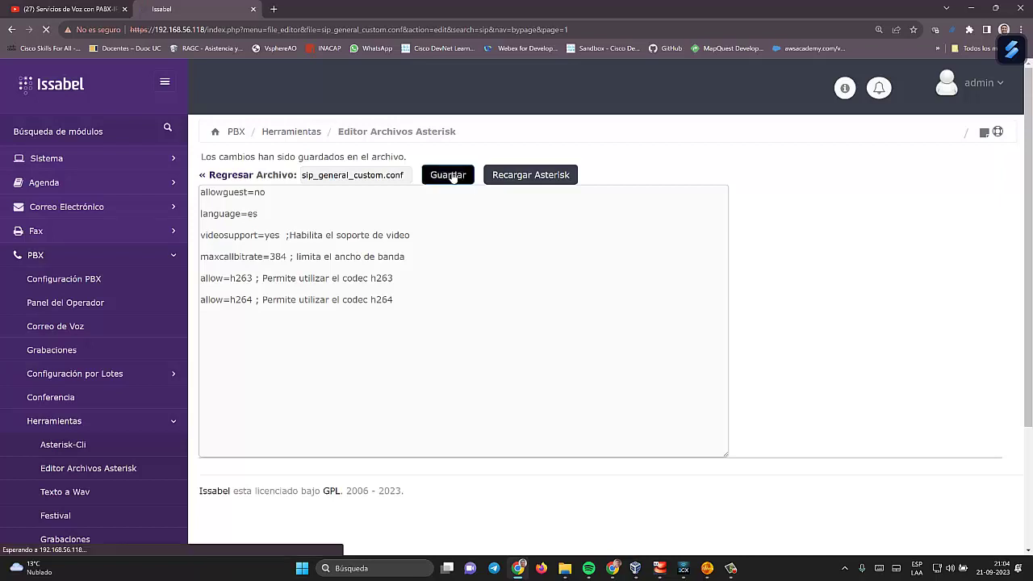
click(534, 177)
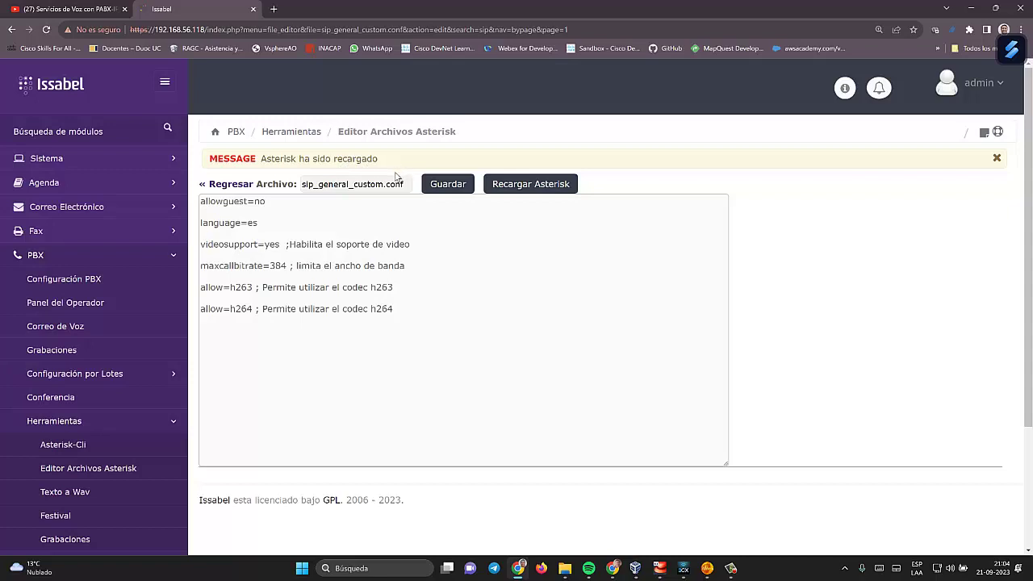
Switch to the 3CX softphone, try out its call control, and return to the Issabel page.
click(682, 568)
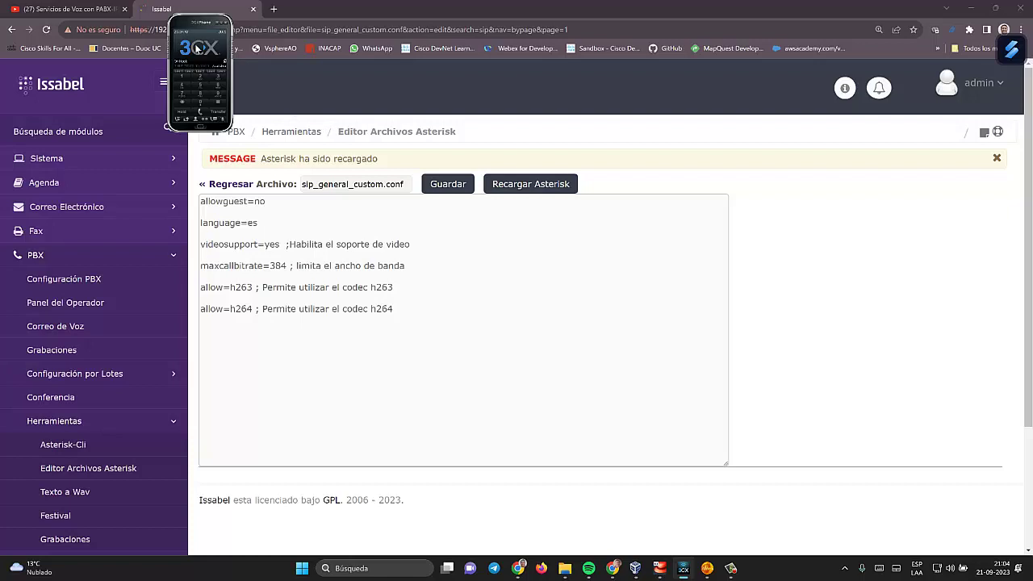
click(185, 104)
click(201, 113)
click(202, 114)
click(202, 113)
click(200, 114)
click(367, 94)
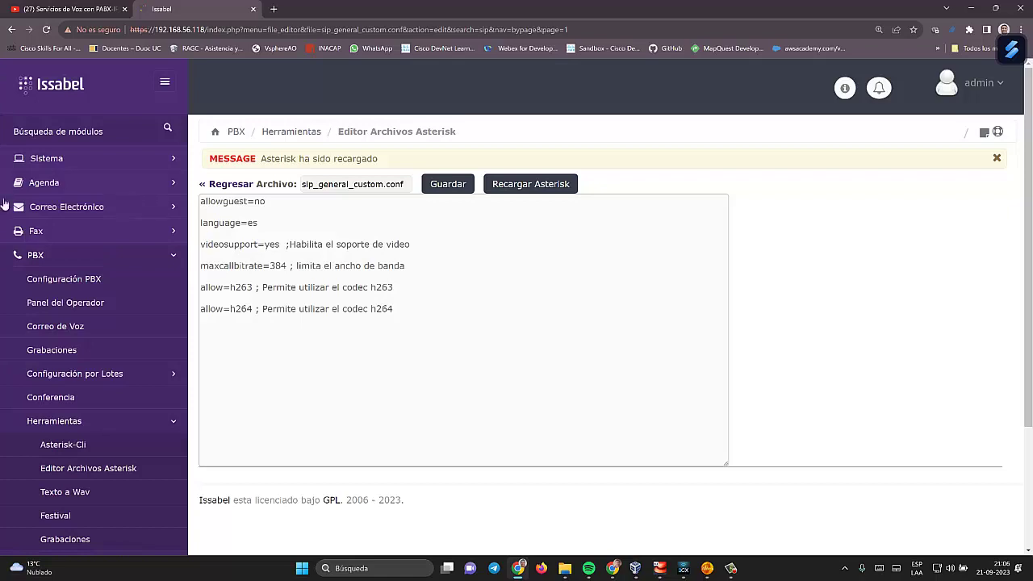
Open the feature codes page (Códigos de funcionalidad) in the PBX configuration and examine the listed codes.
click(64, 279)
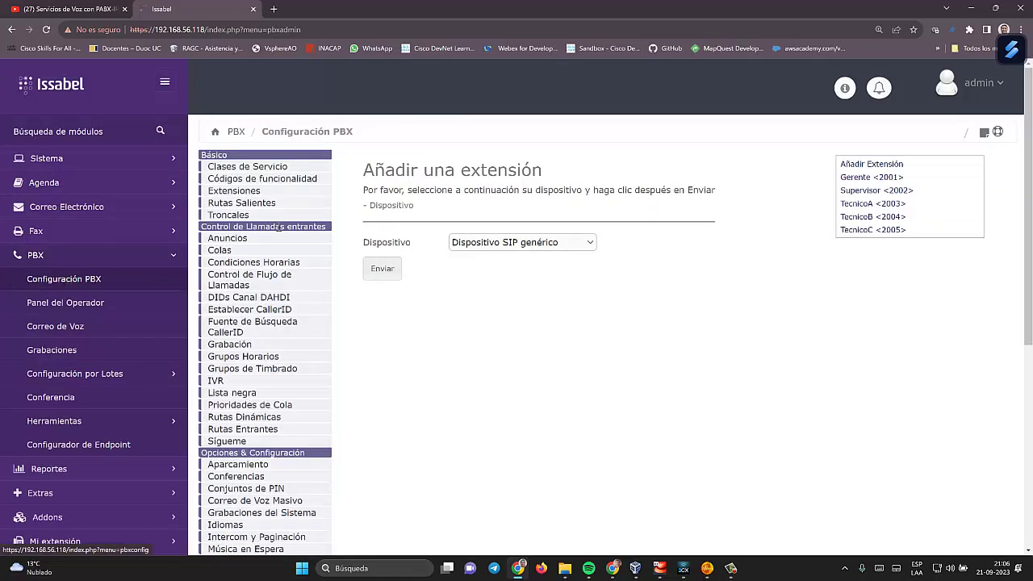
click(304, 180)
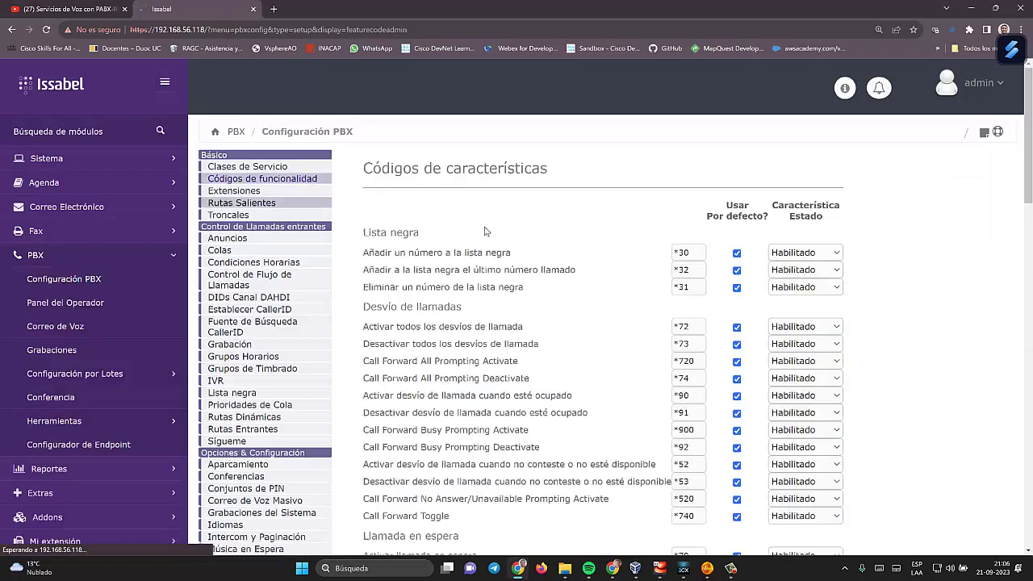
scroll(714, 216, down, 2)
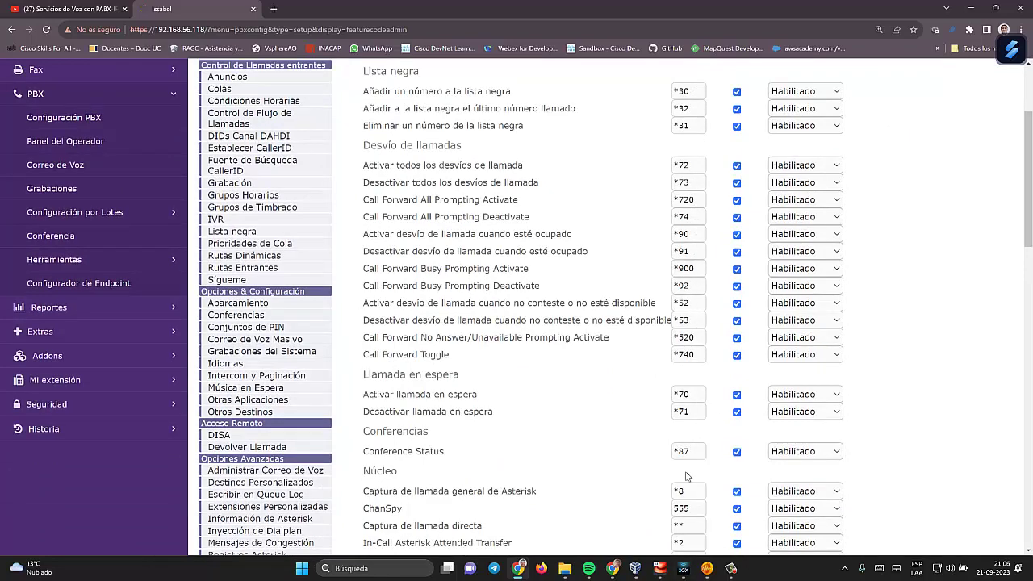
Examine the feature codes for call forwarding (Desvío de llamadas), call waiting (Llamada en espera), conferences and the core functions (Núcleo).
scroll(684, 483, down, 1)
scroll(410, 289, up, 3)
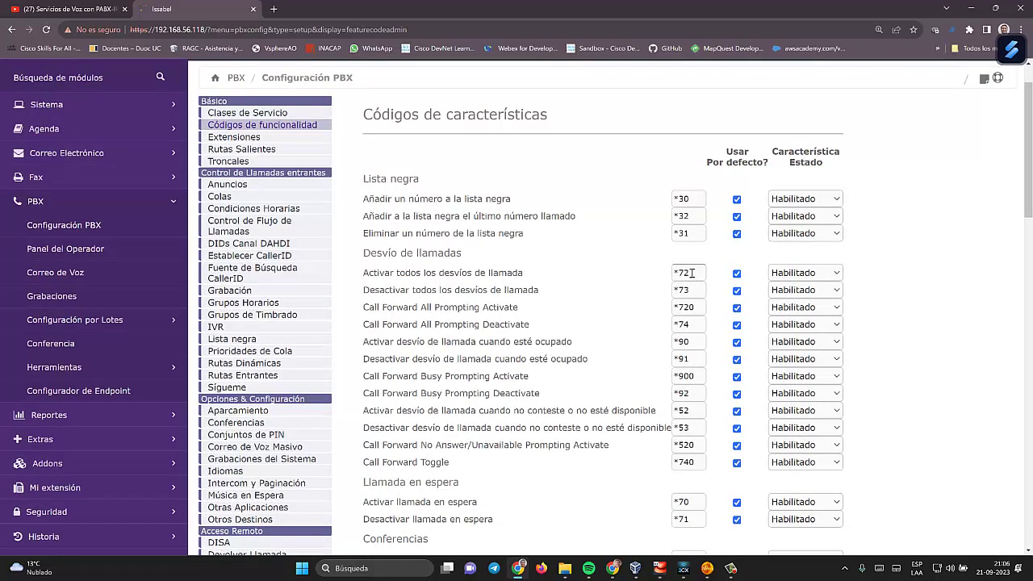
scroll(501, 365, down, 3)
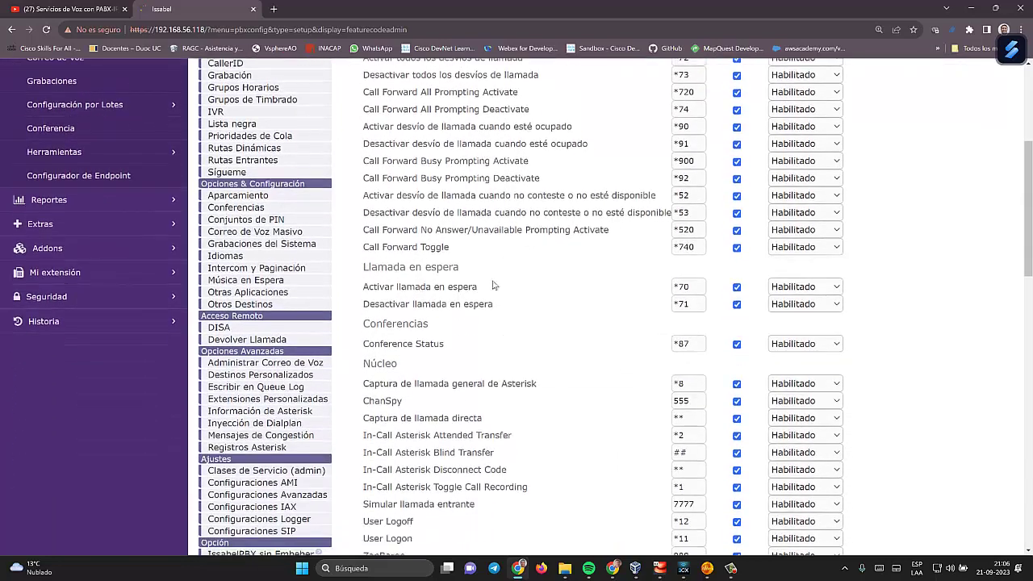
scroll(494, 284, down, 1)
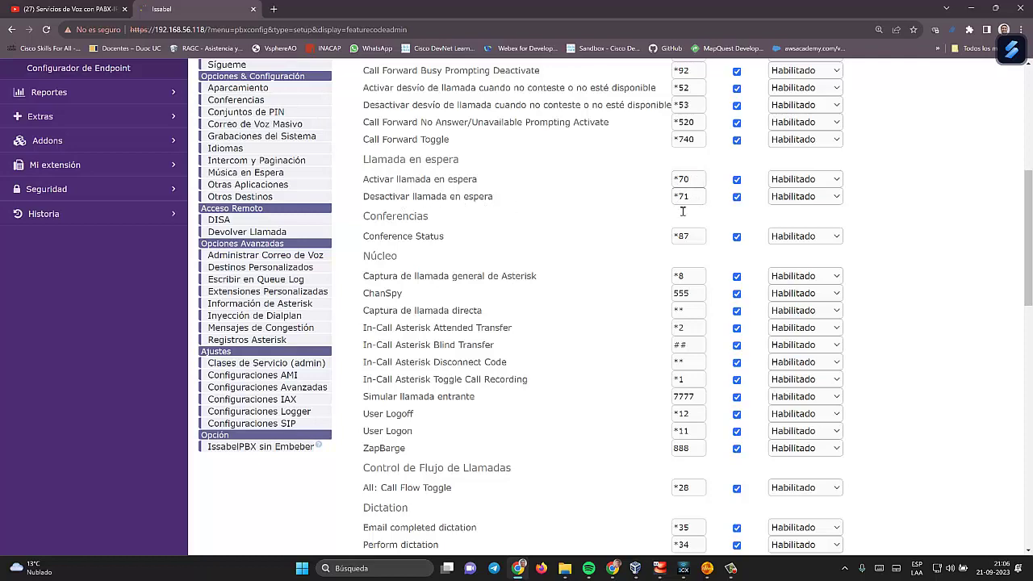
scroll(517, 334, down, 2)
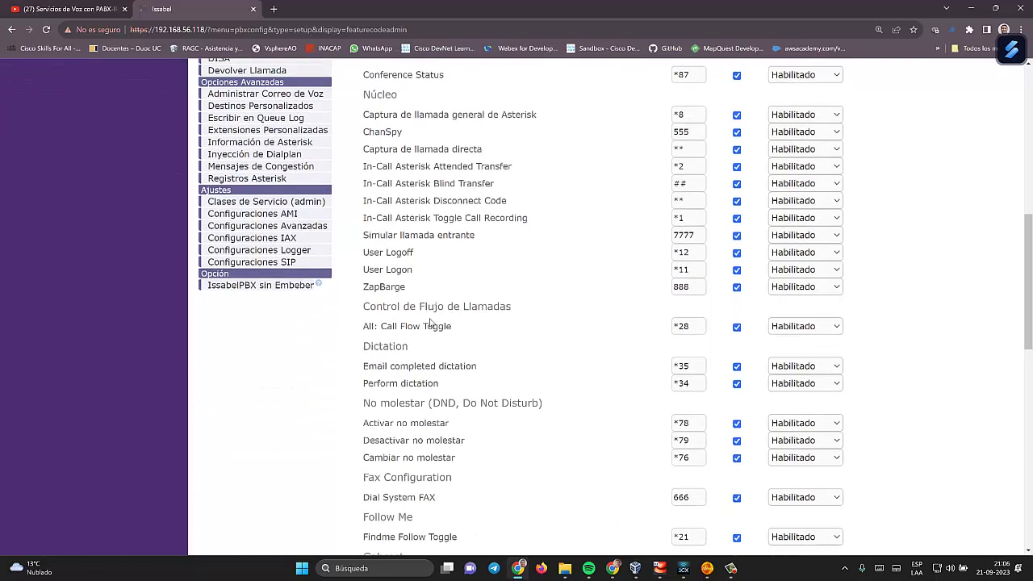
scroll(432, 322, down, 1)
scroll(473, 335, down, 1)
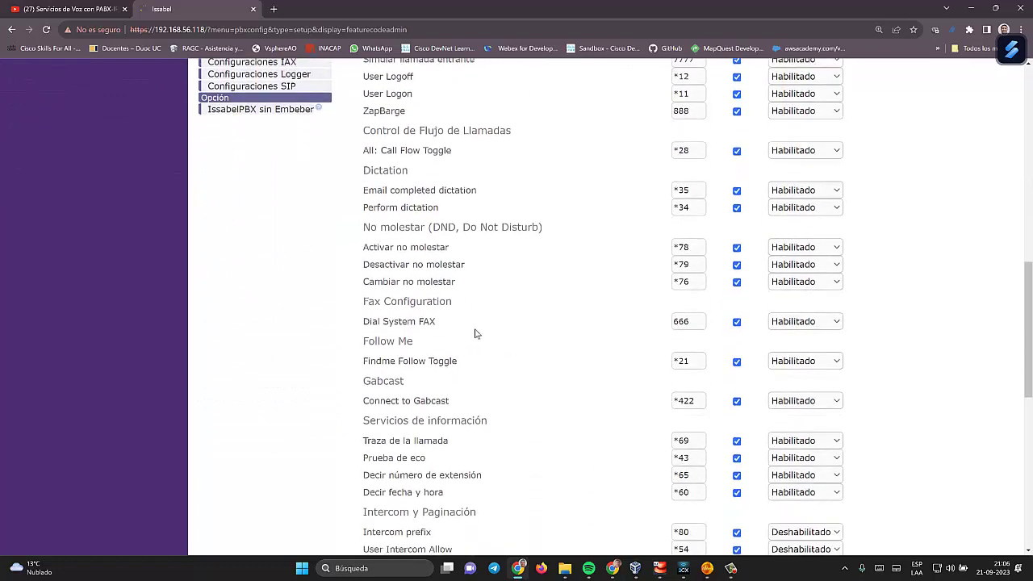
Review the do-not-disturb codes (No molestar) for activating, deactivating and toggling the feature.
scroll(474, 333, down, 1)
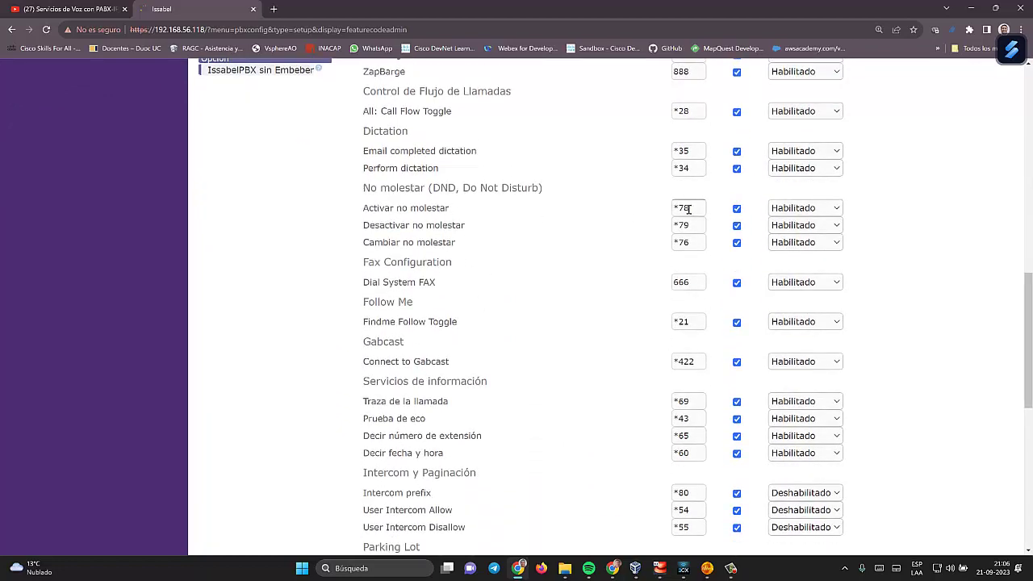
drag(688, 209, 663, 211)
drag(463, 226, 363, 60)
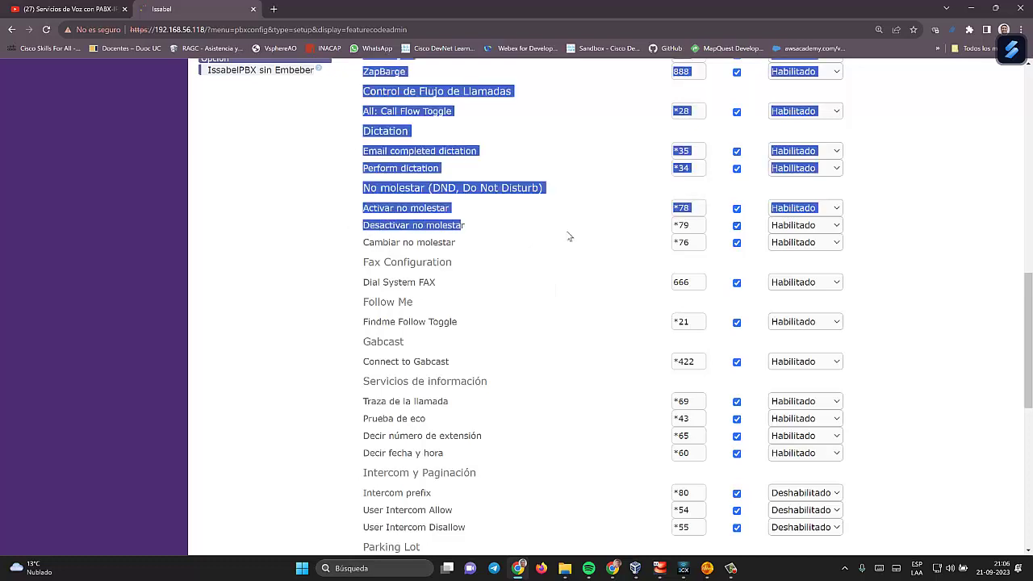
click(694, 239)
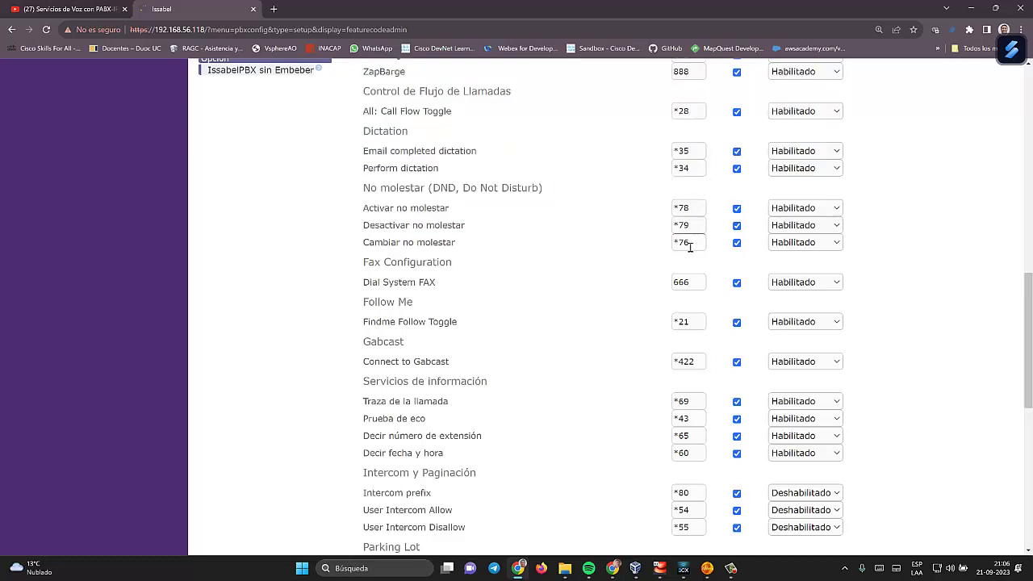
click(692, 234)
Examine the remaining feature codes from information services to voicemail (Buzón de voz), then look over the whole list again.
scroll(553, 341, down, 3)
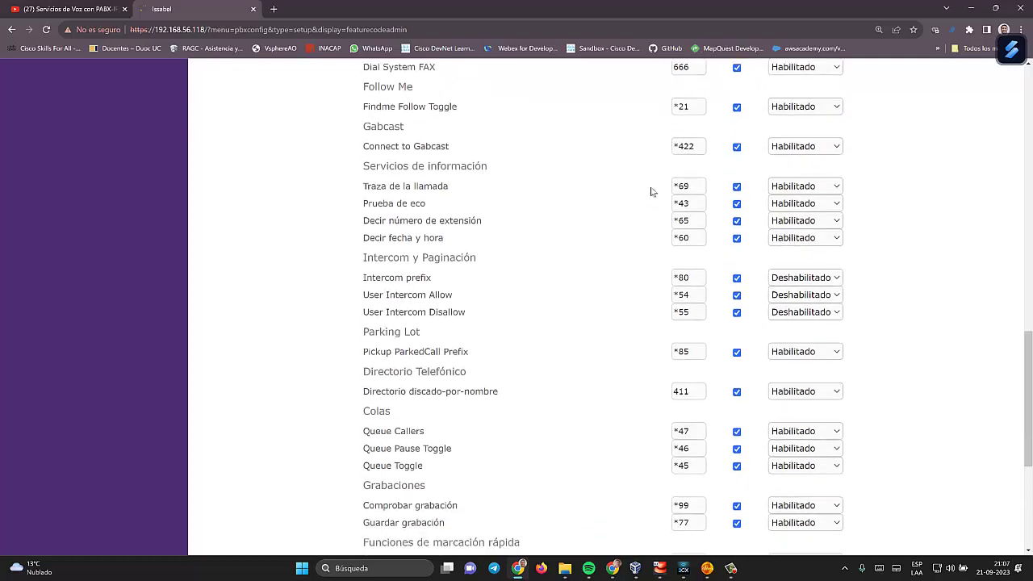
scroll(702, 438, down, 2)
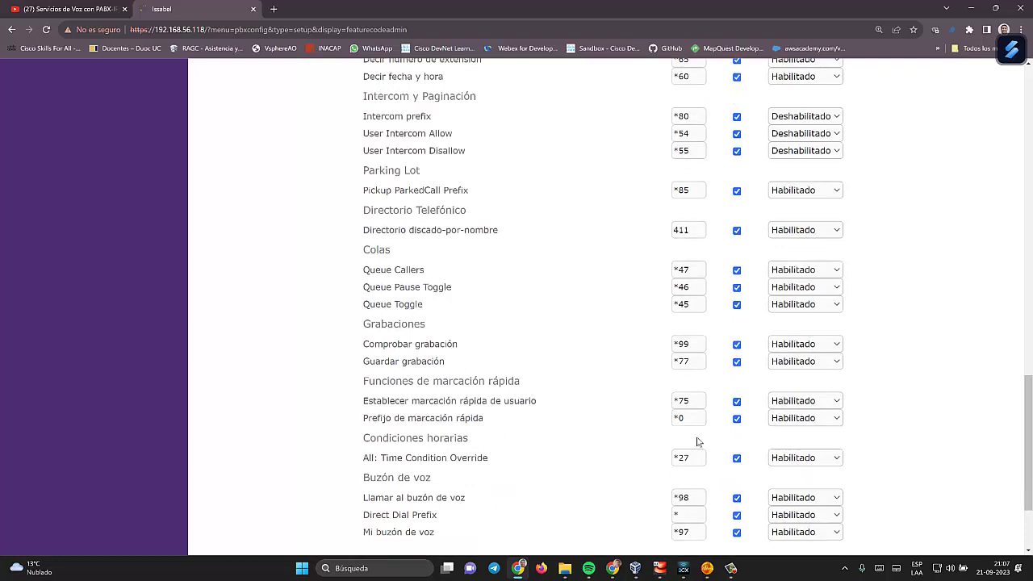
scroll(228, 170, up, 10)
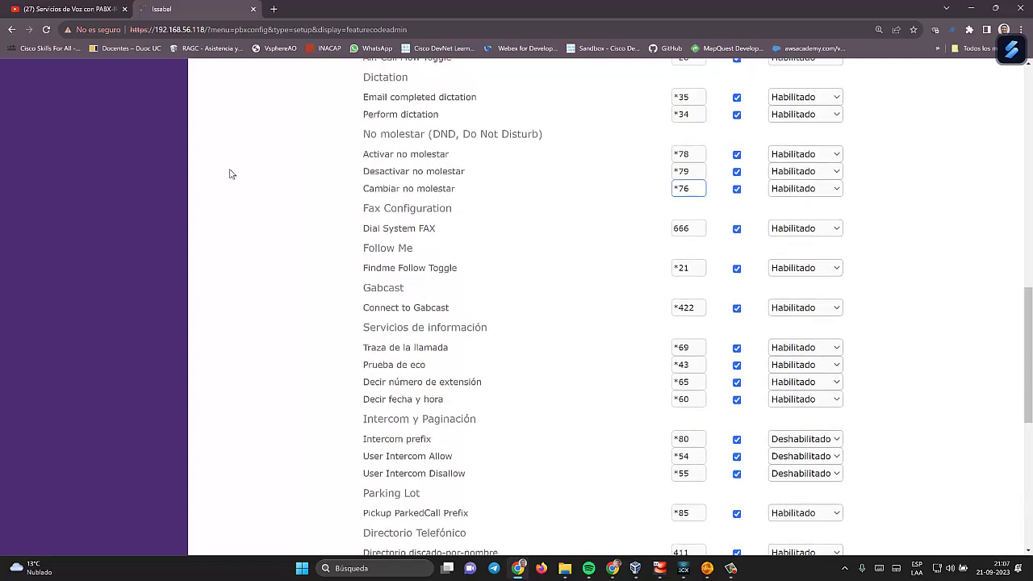
scroll(121, 194, up, 3)
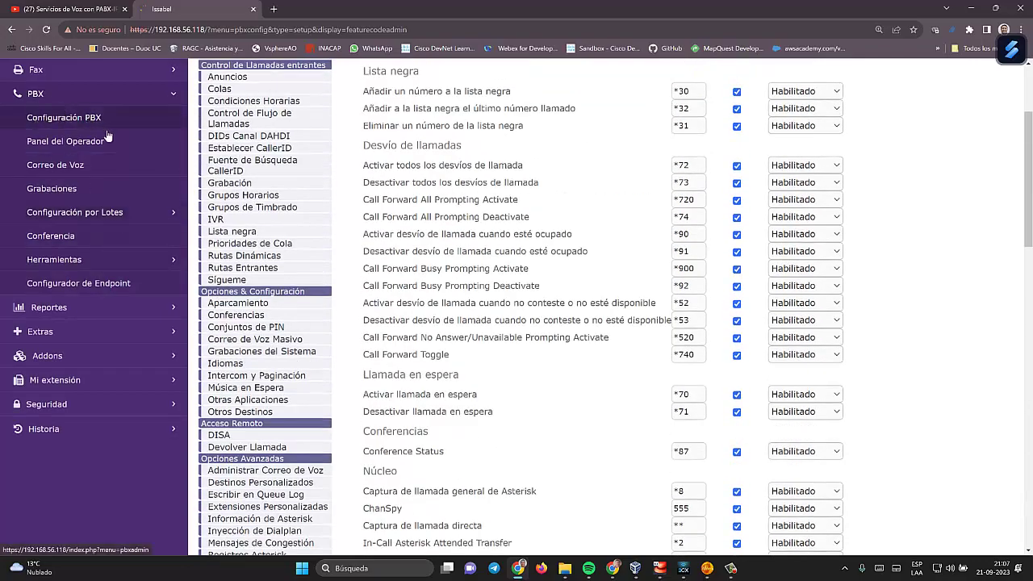
scroll(288, 211, up, 2)
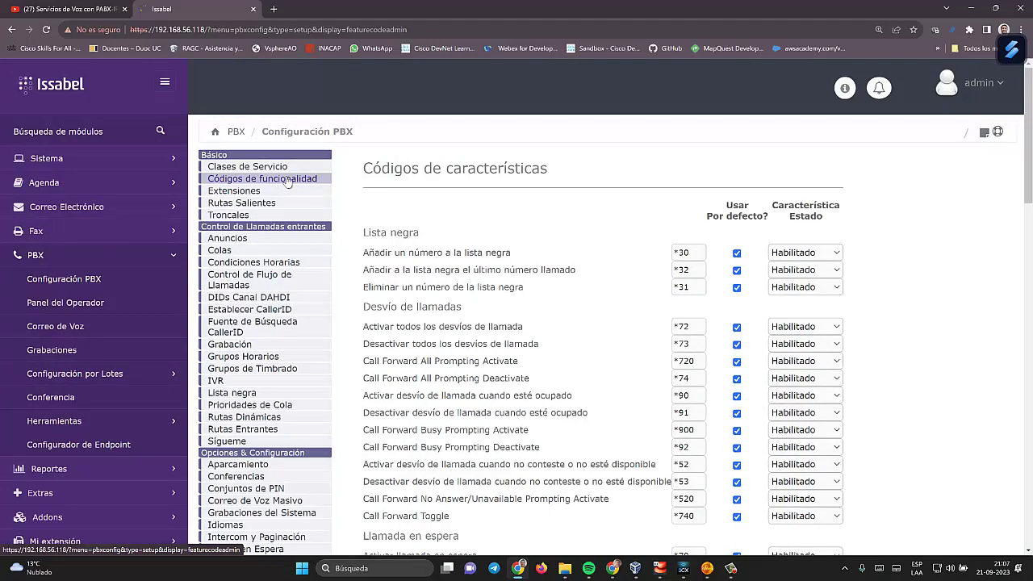
scroll(929, 339, down, 12)
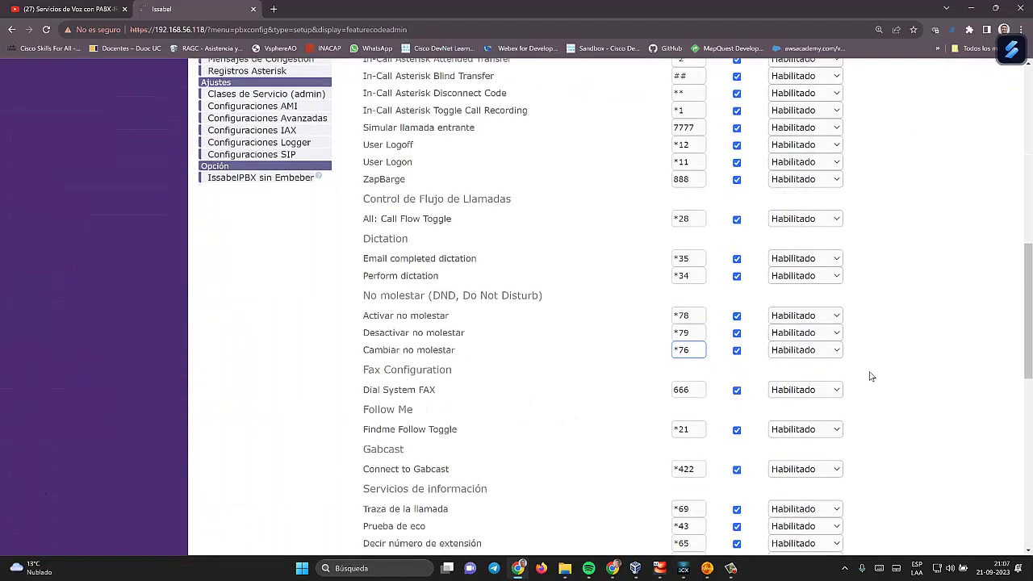
scroll(869, 376, down, 8)
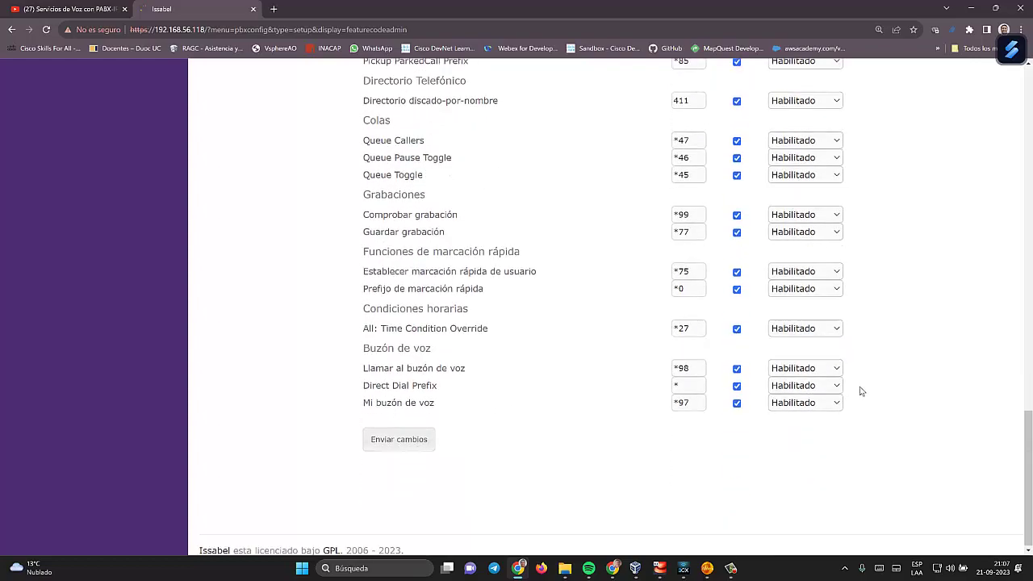
scroll(860, 391, up, 20)
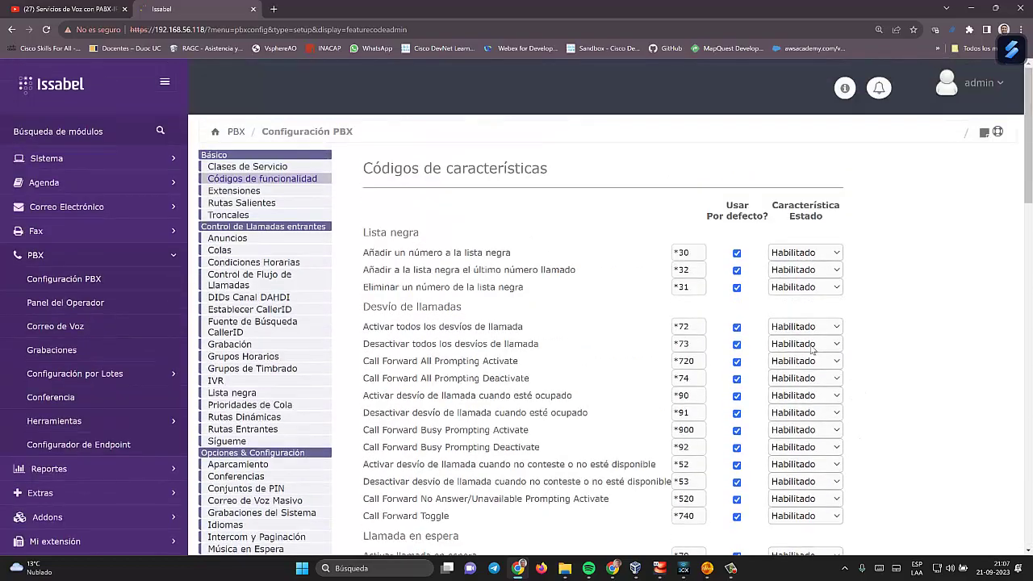